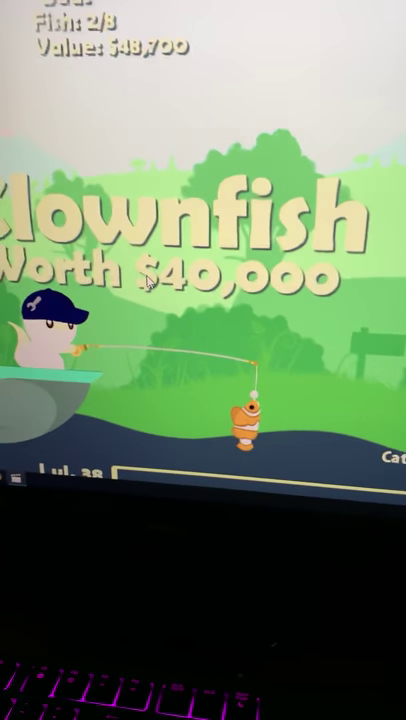
# Stow the $40,000 clownfish, clear its catch banner, and recast the line.
pyautogui.click(152, 338)
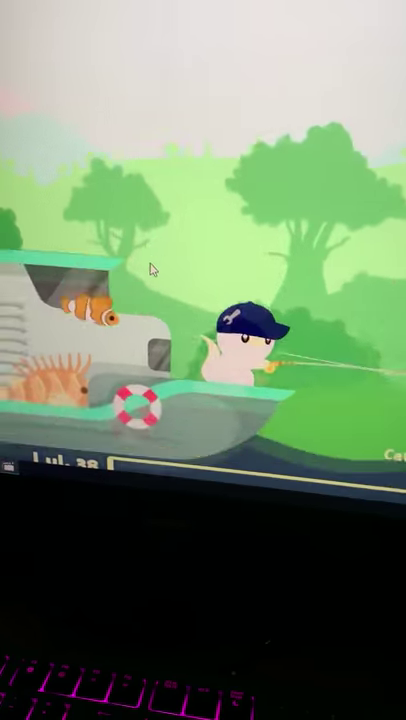
pyautogui.click(152, 270)
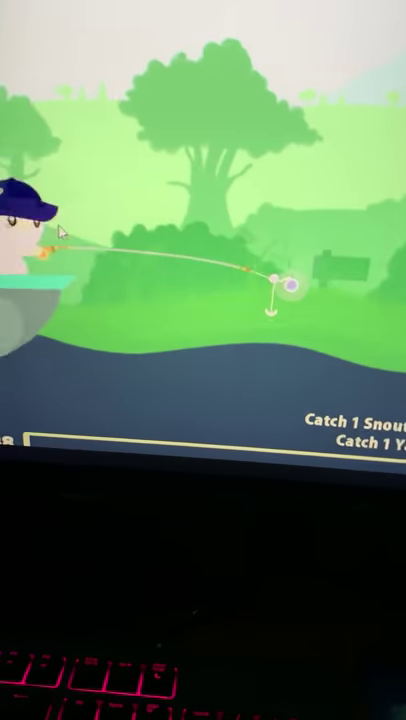